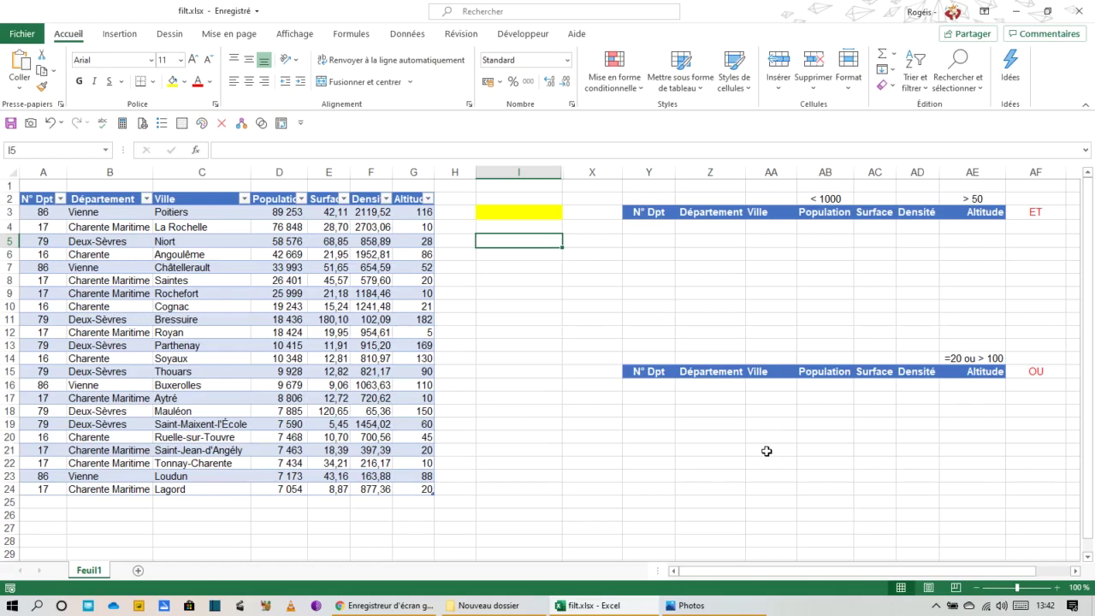
Switch to Photos to view the picture of the ET and OU operators, and return to the filt.xlsx workbook in Excel
click(681, 583)
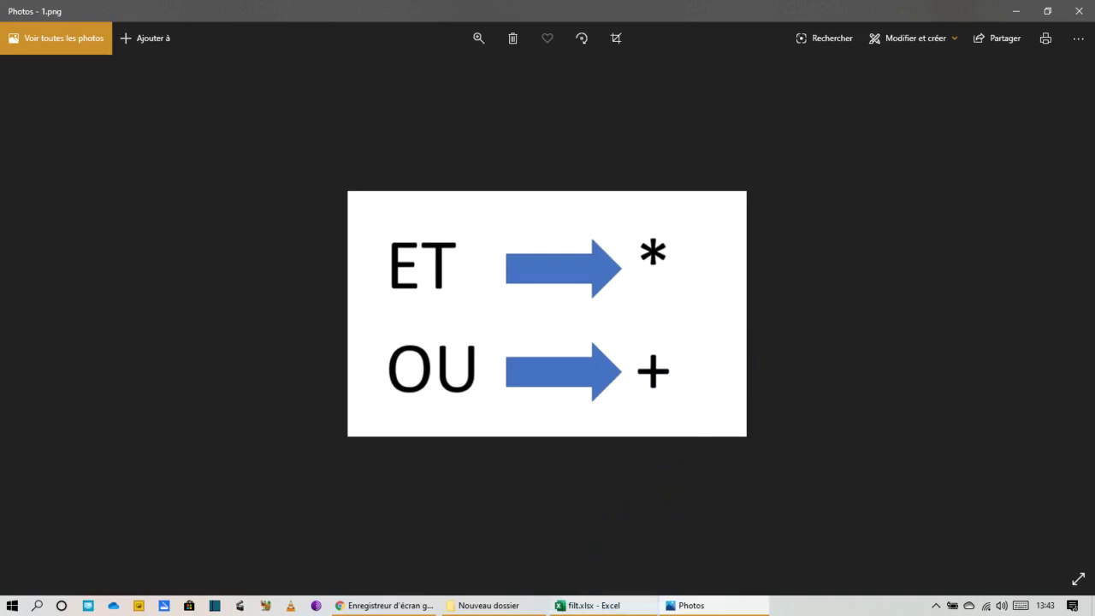
mouse_move(591, 604)
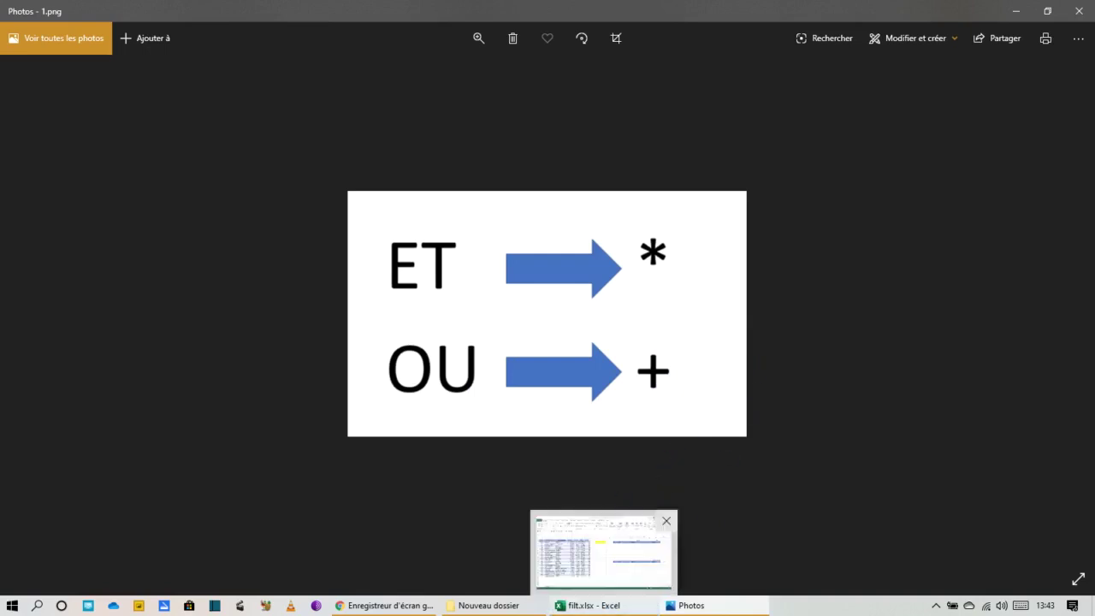
click(634, 608)
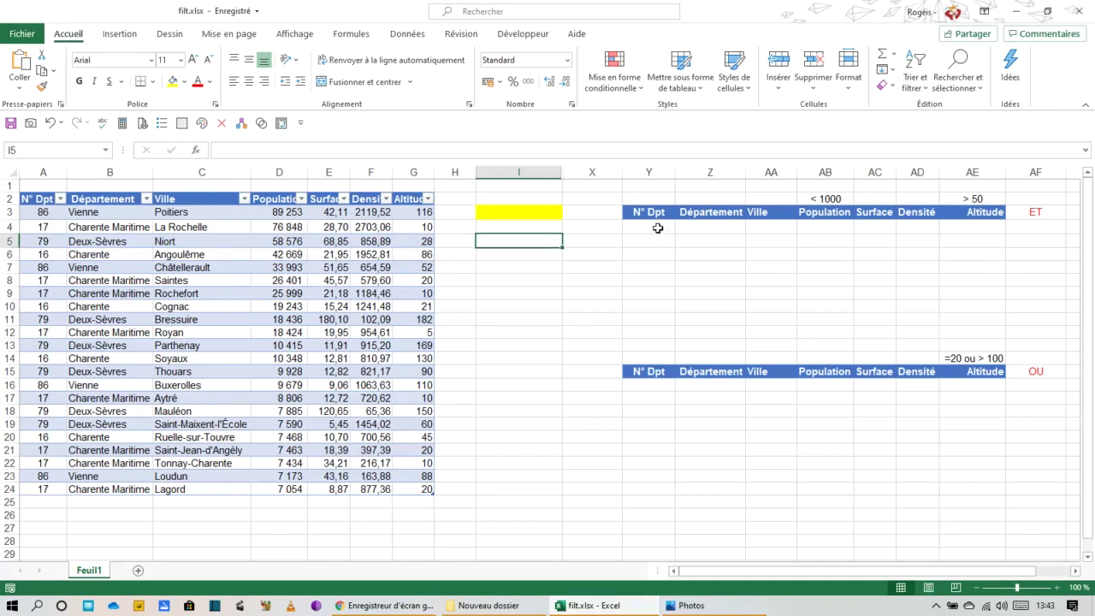
Examine the department choices in cell I3 and the criteria above the ET and OU result tables
click(656, 226)
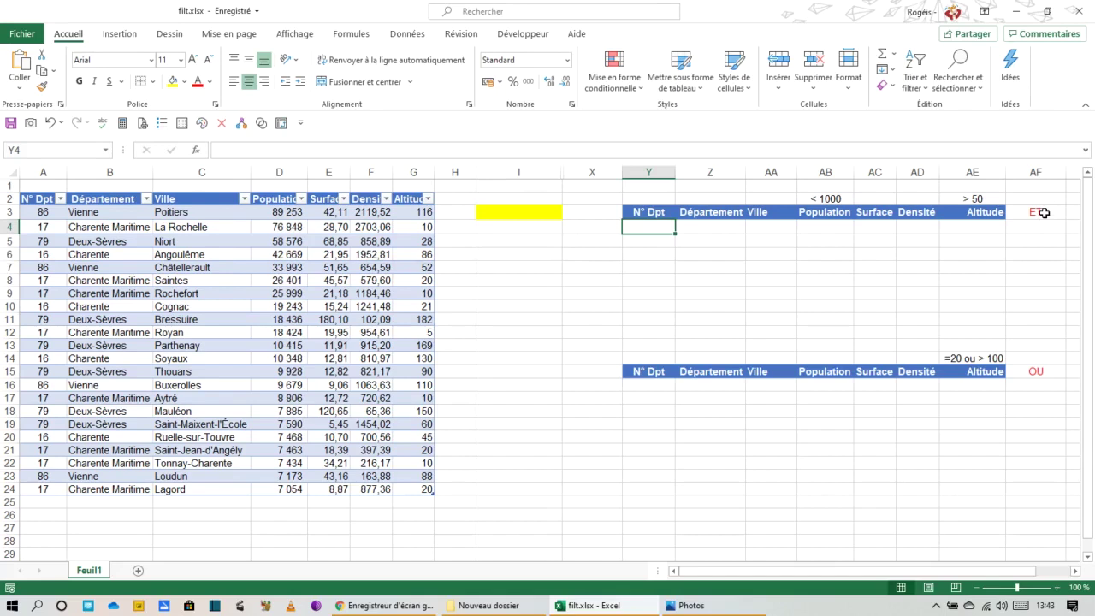
click(1044, 212)
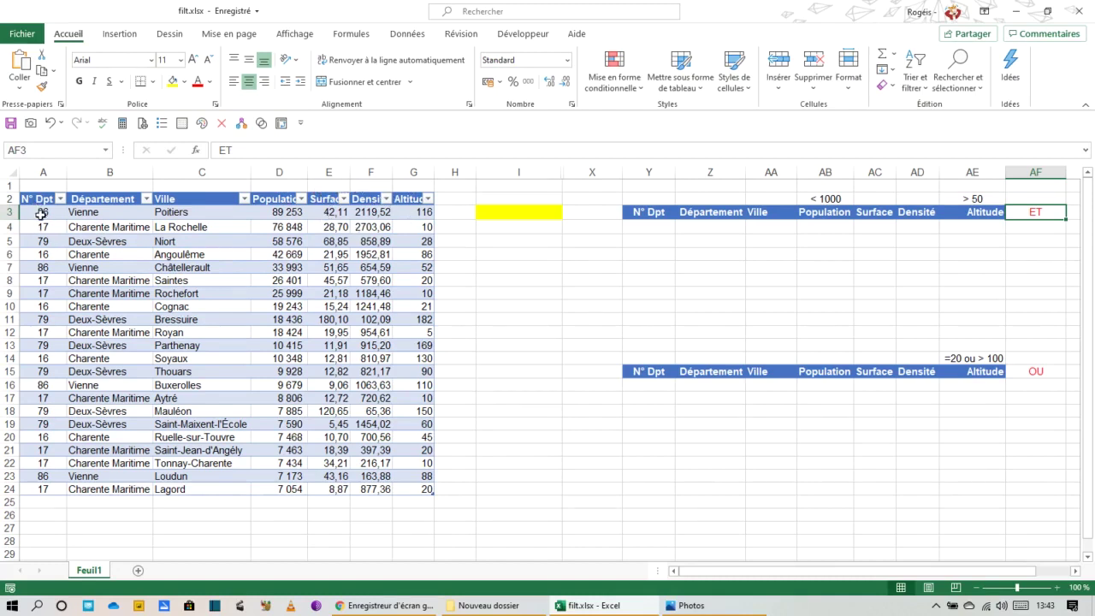
click(542, 212)
click(568, 212)
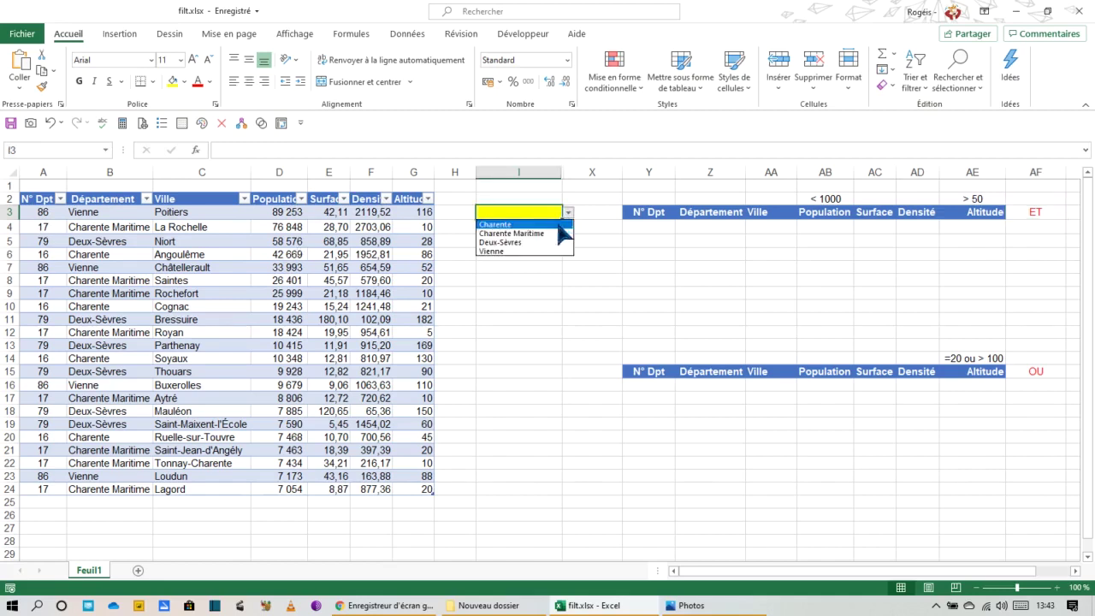
click(532, 264)
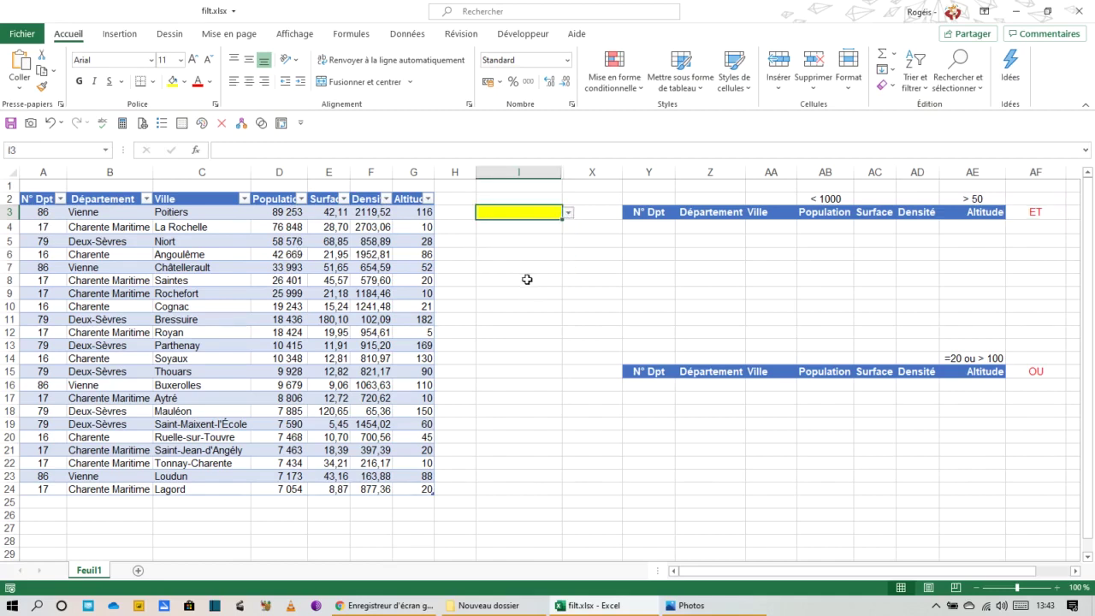
click(658, 228)
click(657, 395)
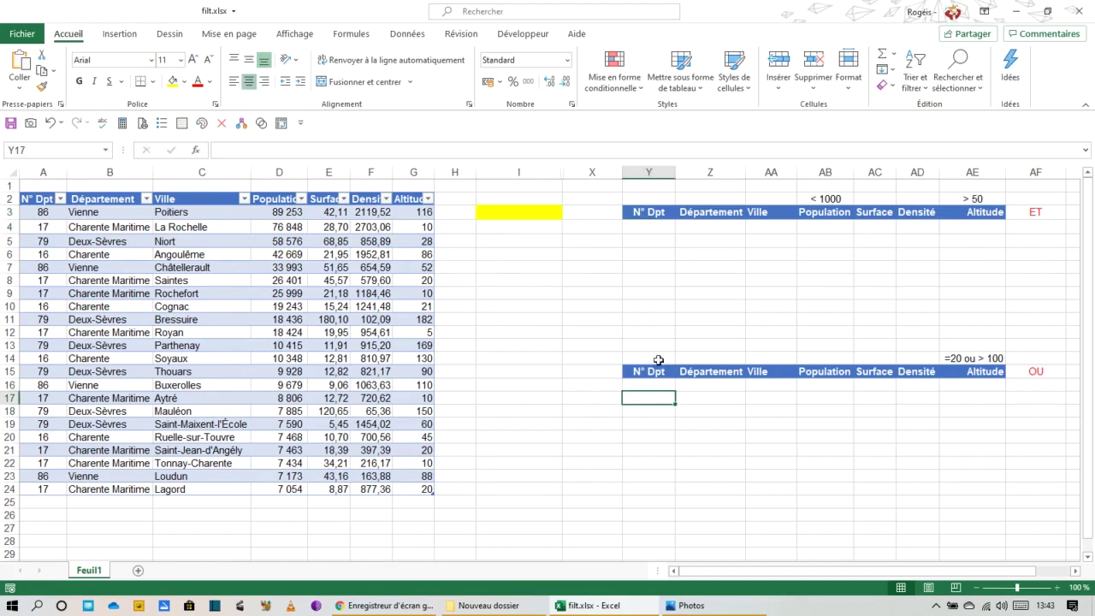
click(648, 232)
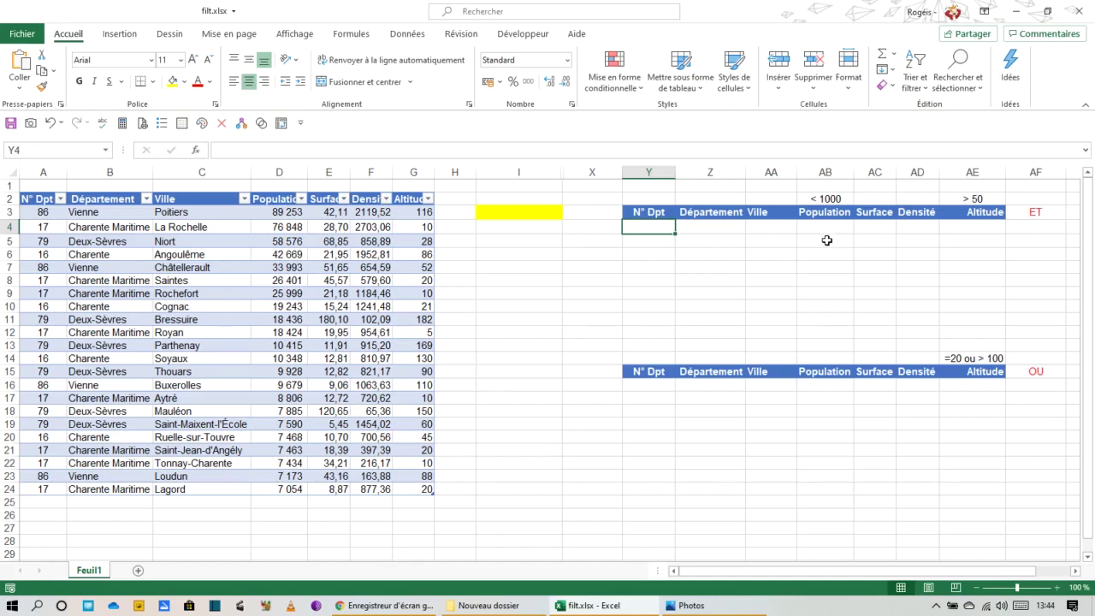
click(642, 386)
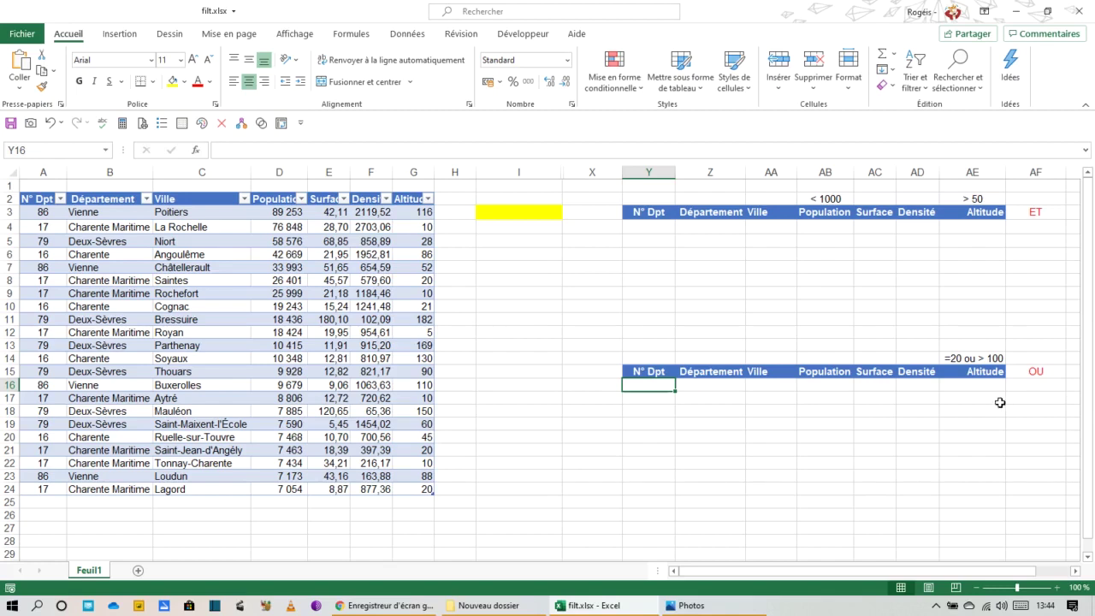
Start a FILTRE formula in cell Y4 with its function arguments open and set Tableau to the whole data table, Tableau1
click(647, 227)
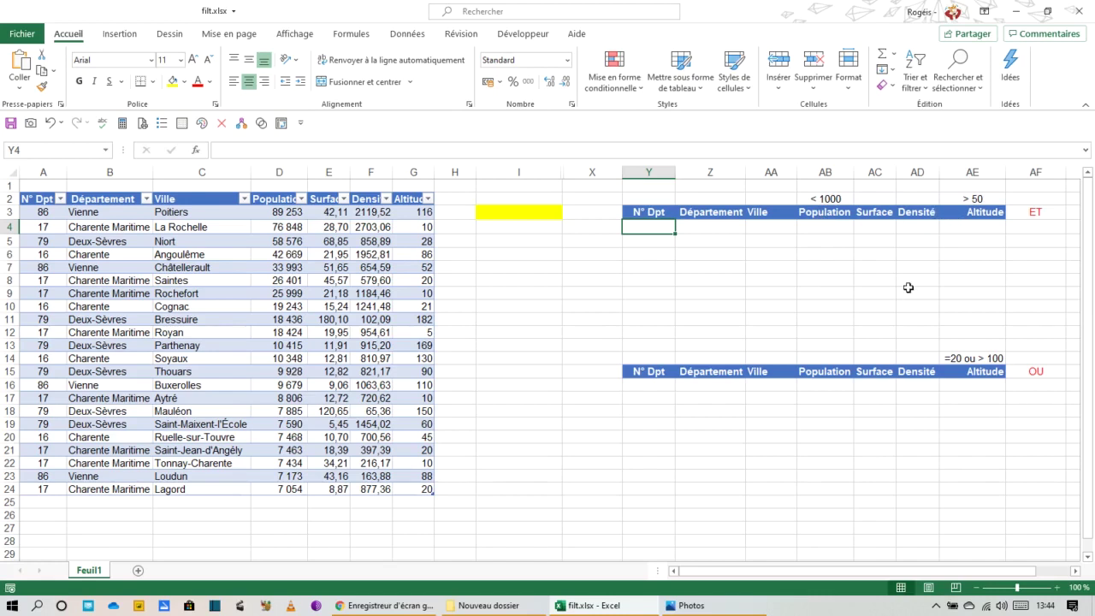
text(+FILT)
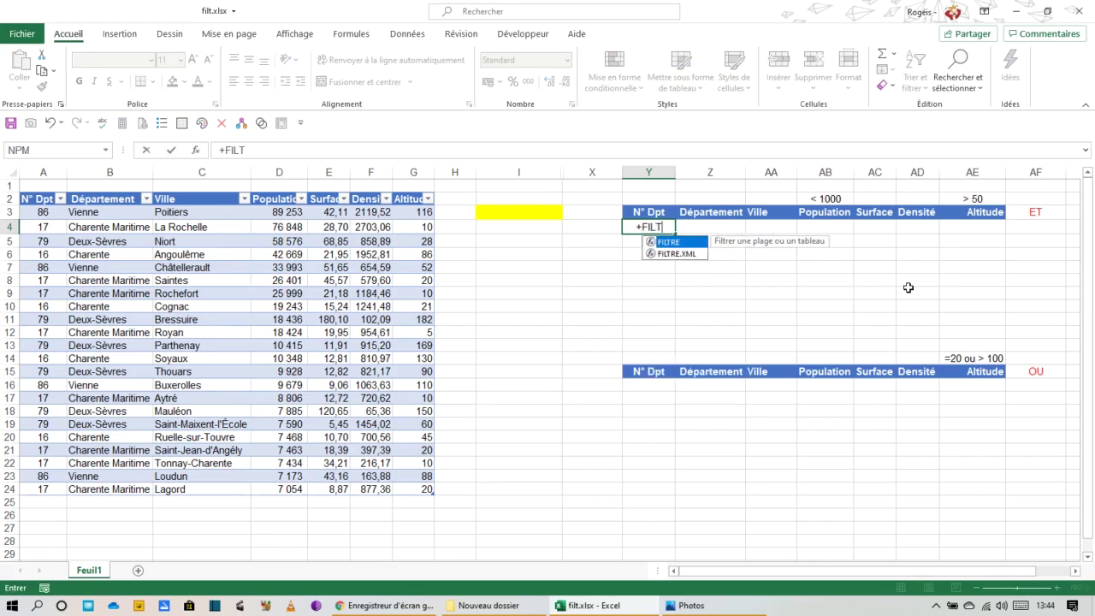
key(Tab)
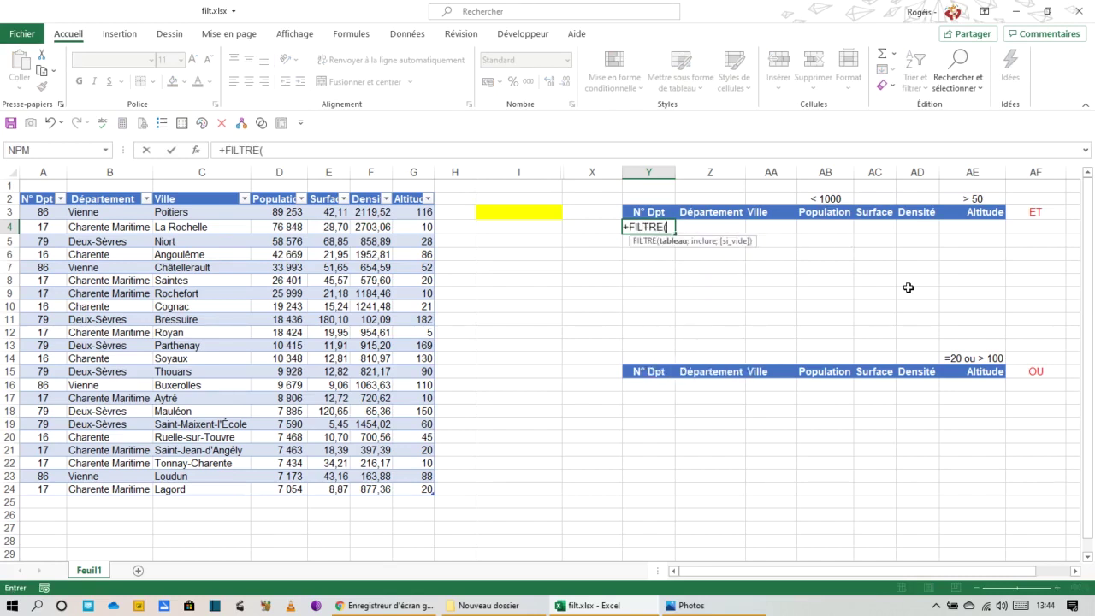
click(194, 148)
drag(587, 316, 673, 263)
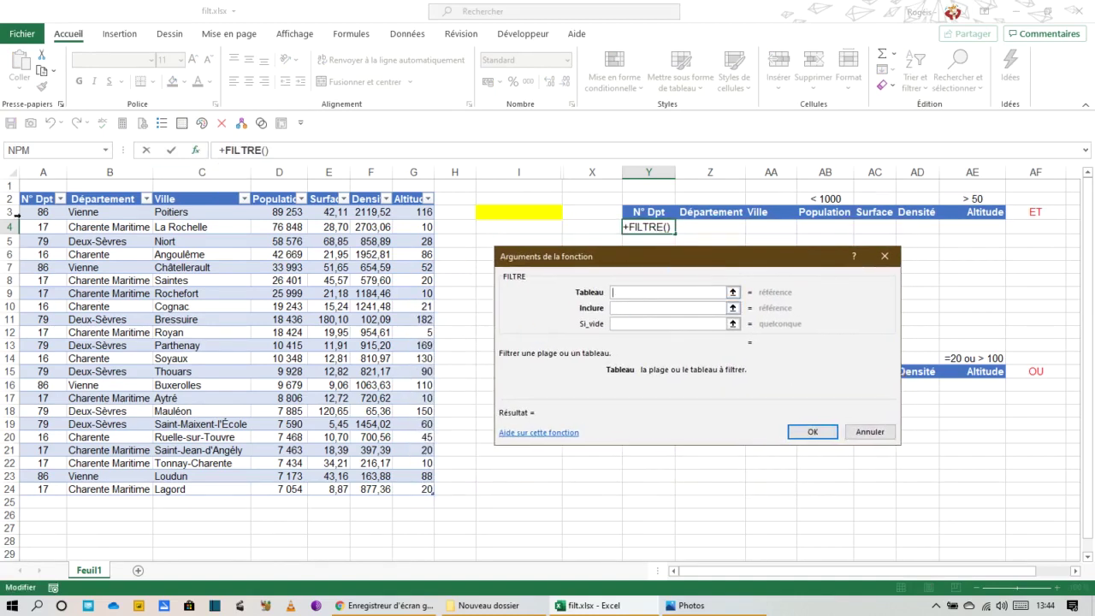
click(14, 197)
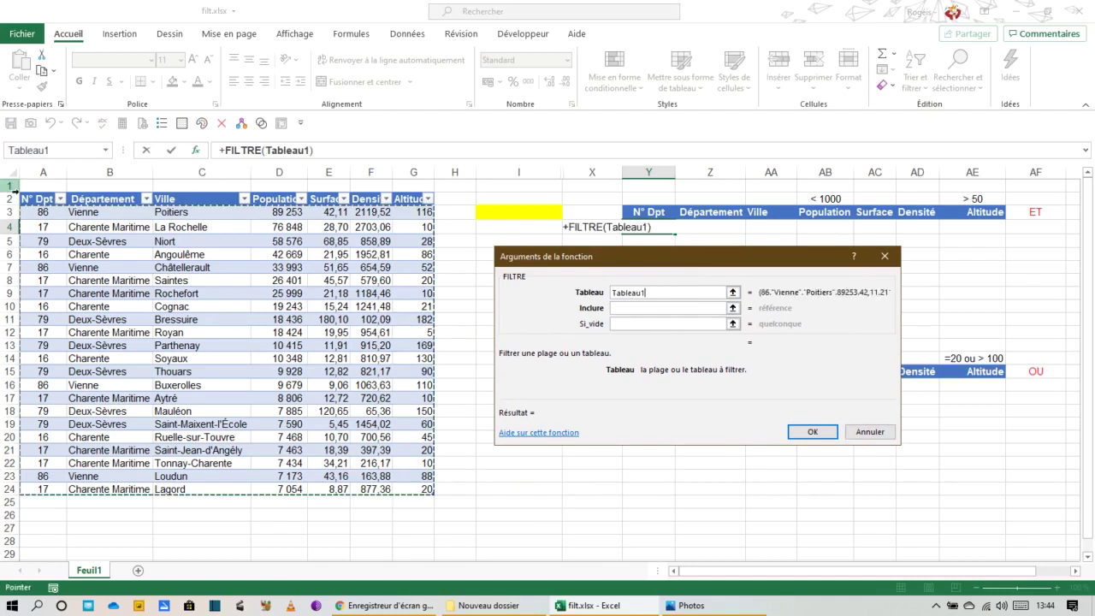
Enter the first Inclure condition in parentheses, requiring the Département column of Tableau1 to equal cell I3
click(636, 312)
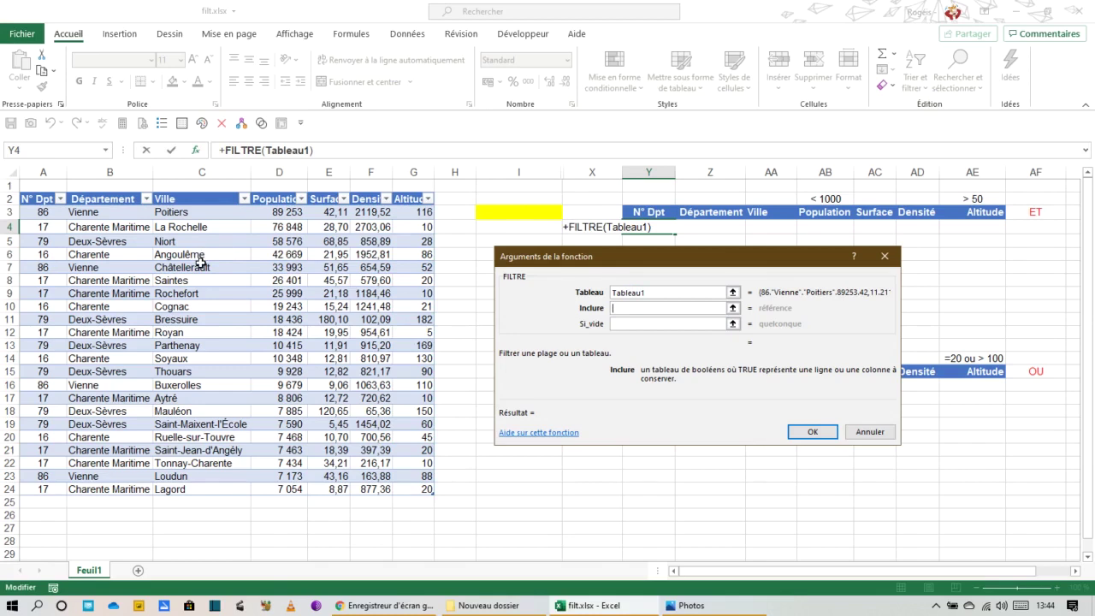
text(5)
key(BackSpace)
text(()
click(102, 191)
text(=)
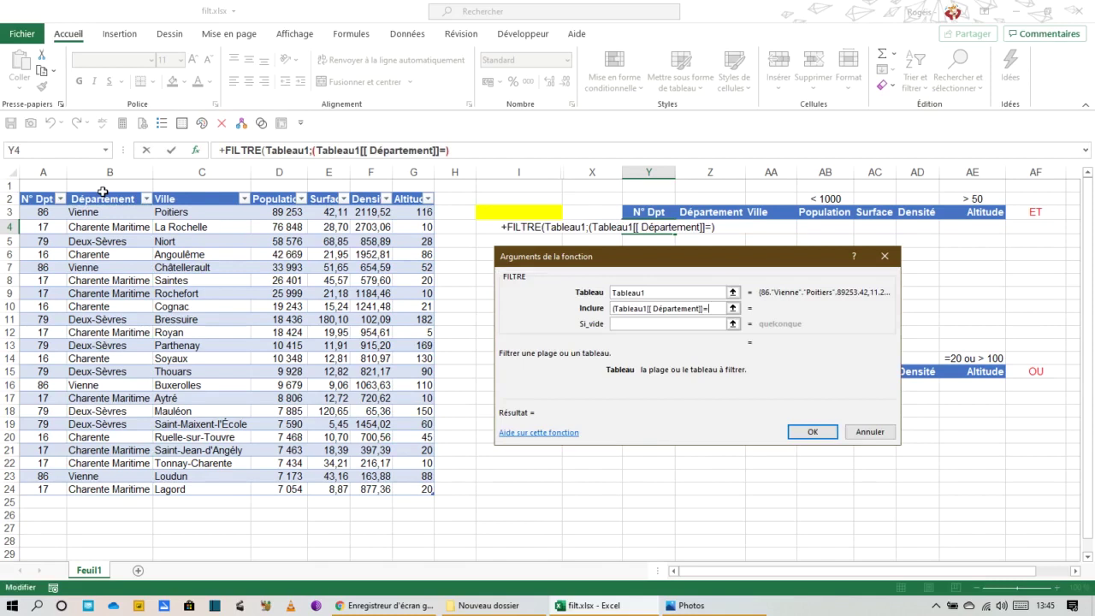
click(505, 210)
text())
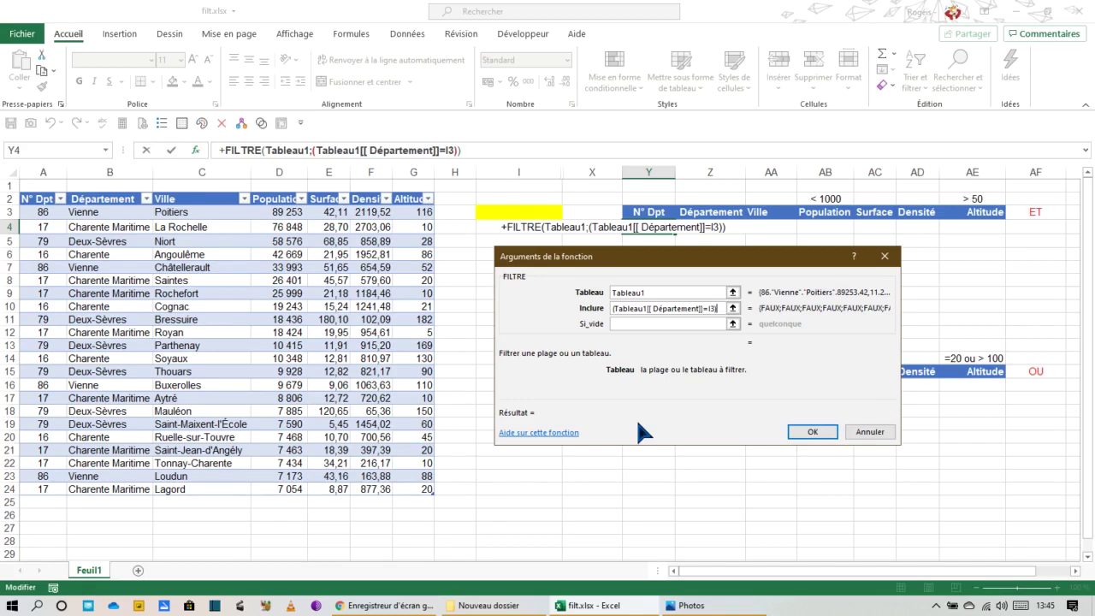
Add a second Inclure condition joined with *, requiring the Population column to be less than 10000
text(*())
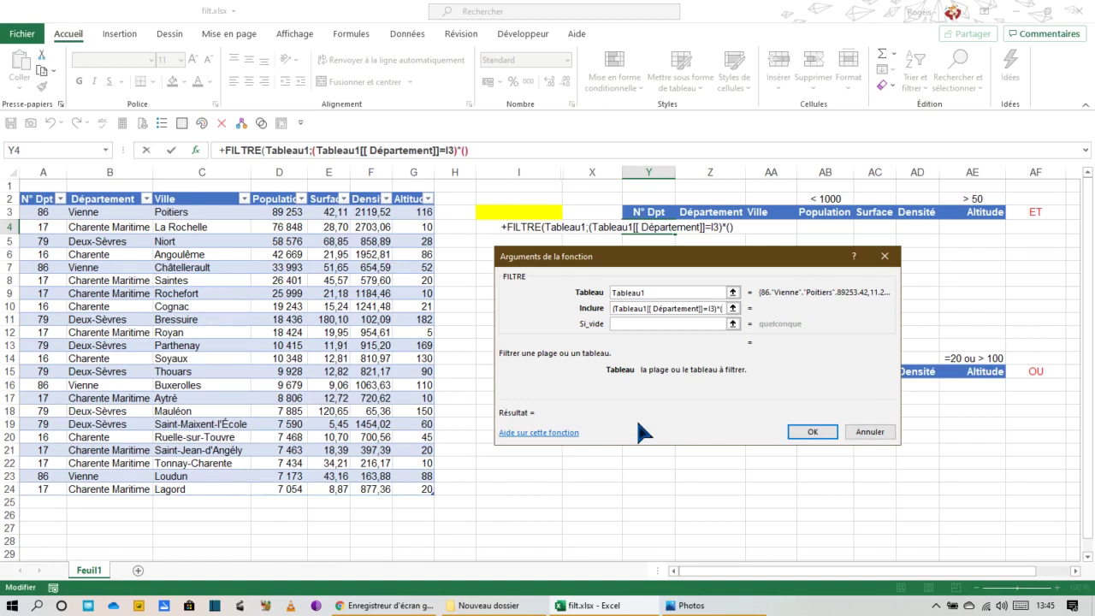
click(268, 190)
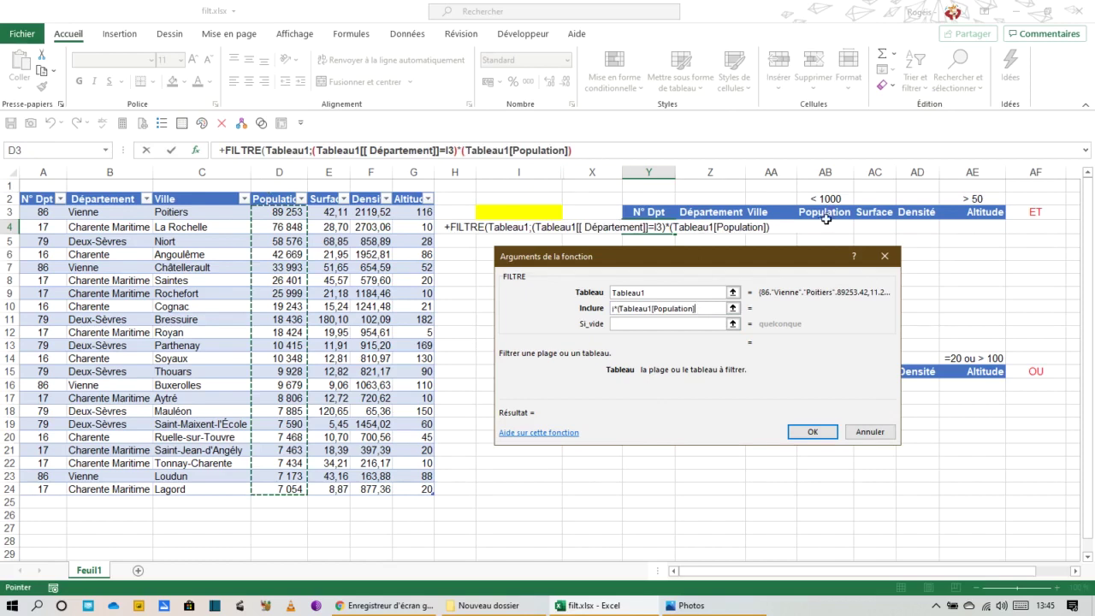
text(<100)
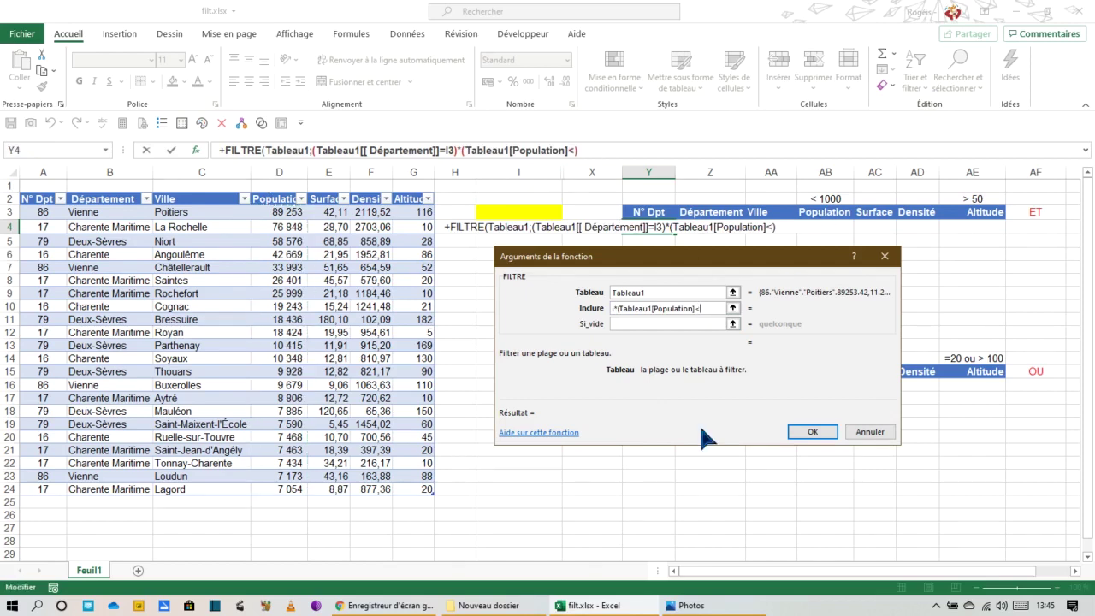
text(00)
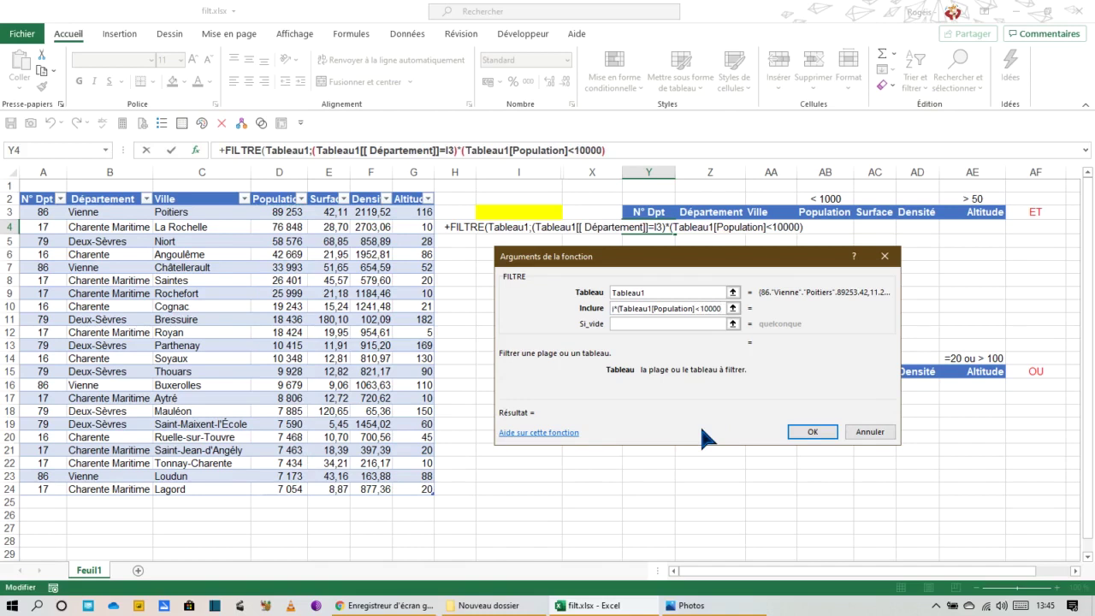
text())
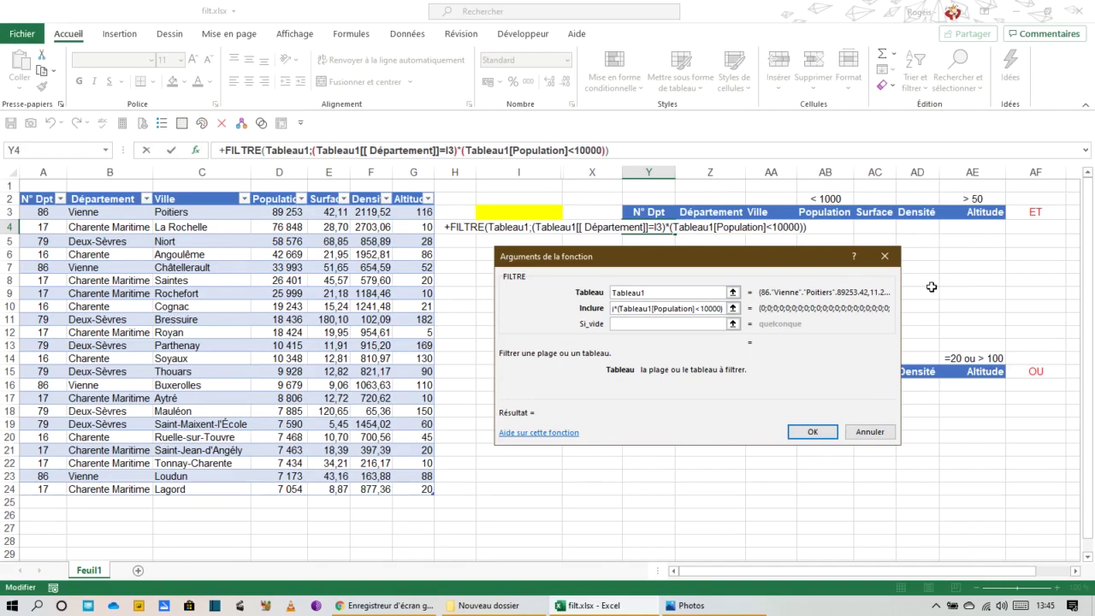
Add a third Inclure condition joined with *, requiring the Altitude column to be greater than 50
text(*)
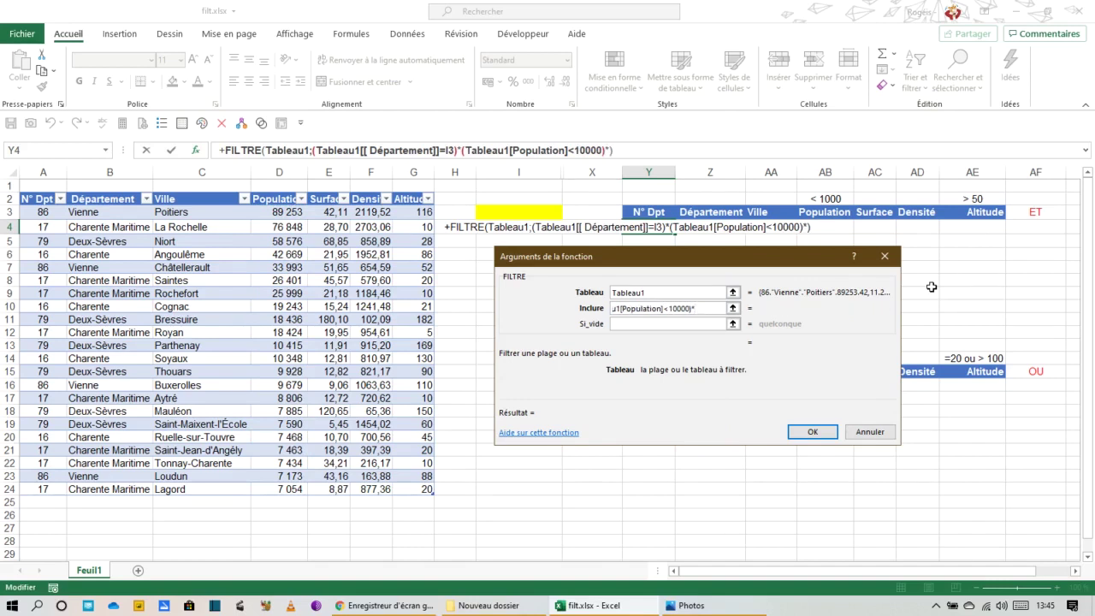
text(()
click(409, 191)
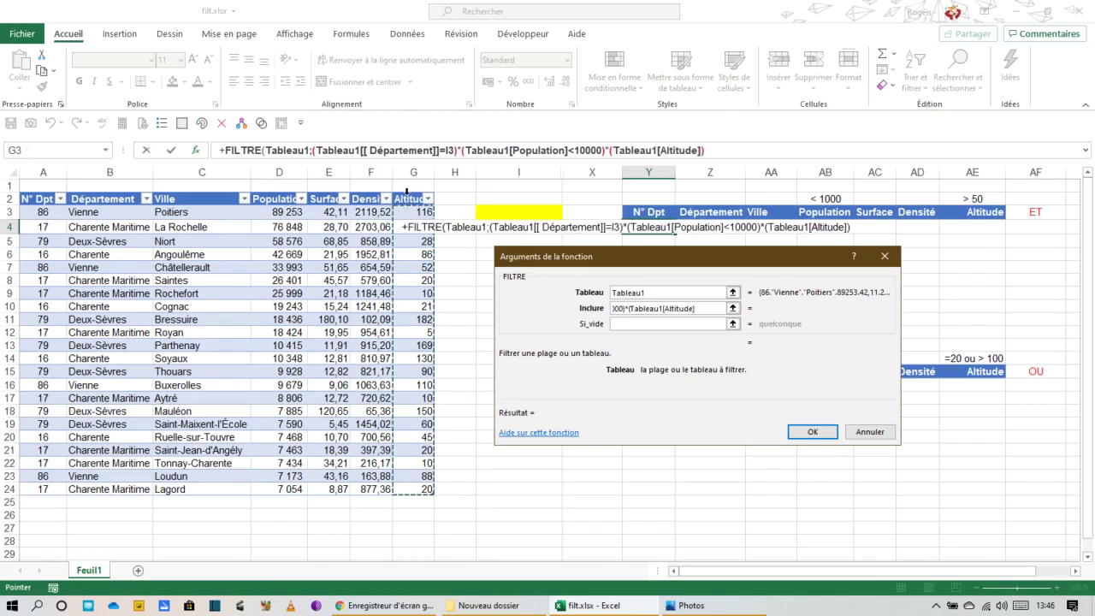
text(>)
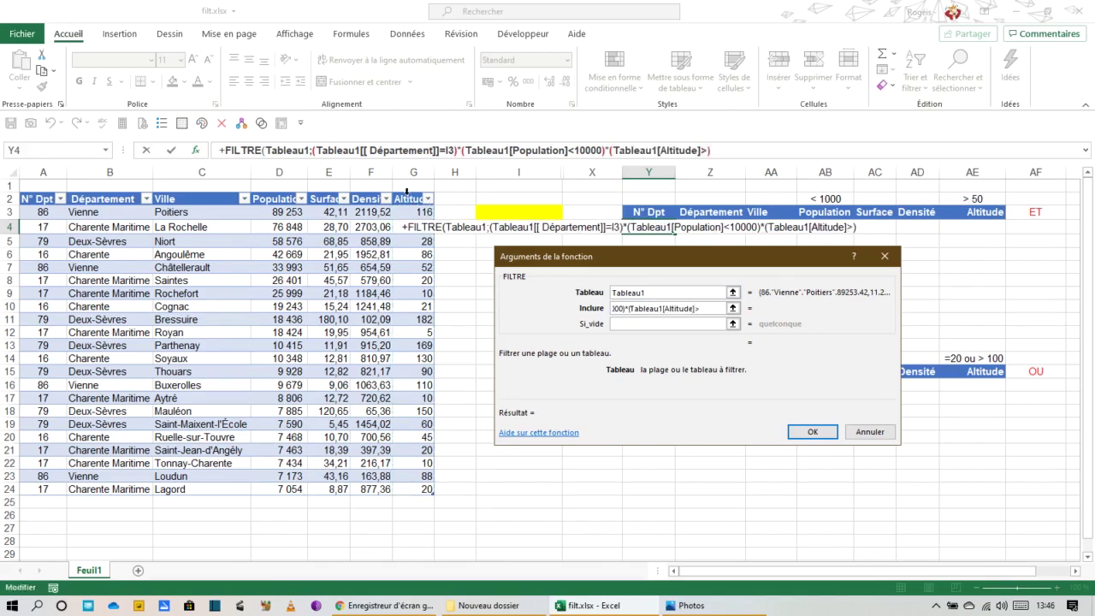
text(50))
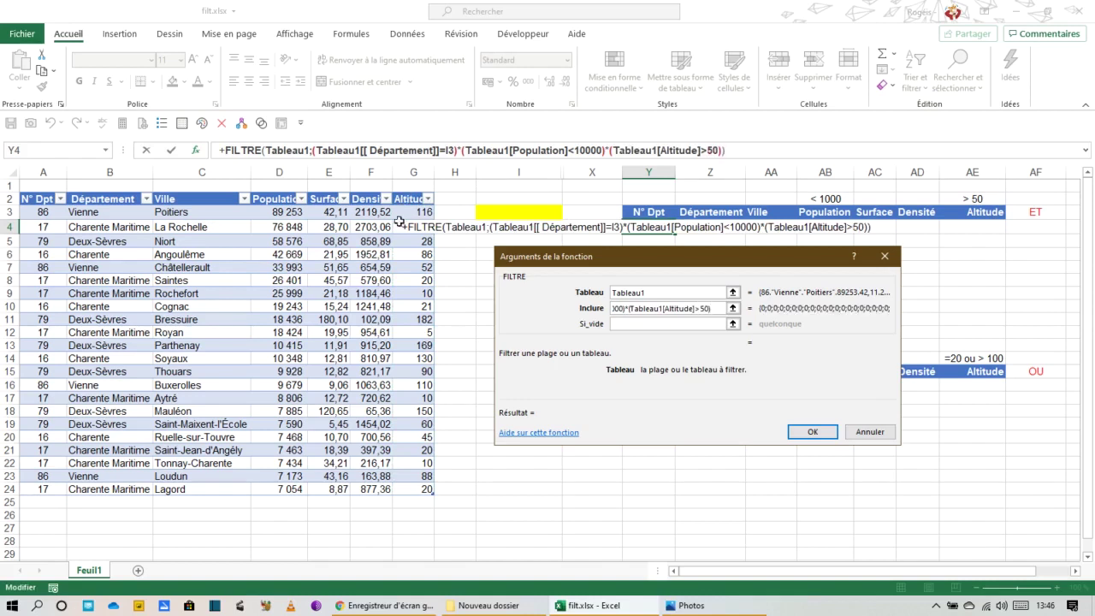
Set the Si_vide argument to "Non trouvé" and validate the FILTRE formula in Y4
click(615, 324)
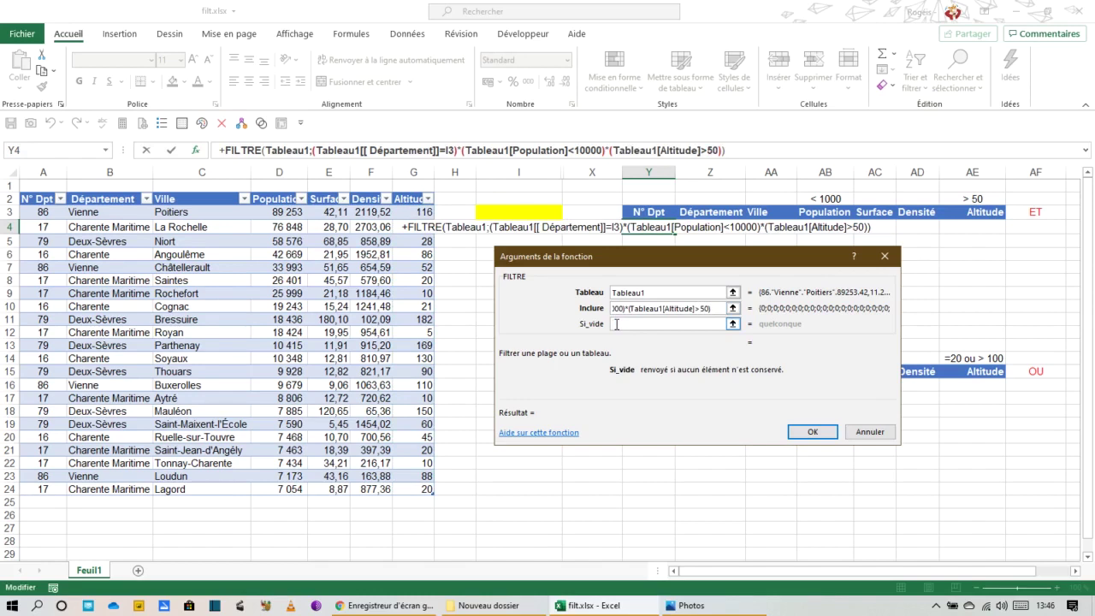
text("Non tr)
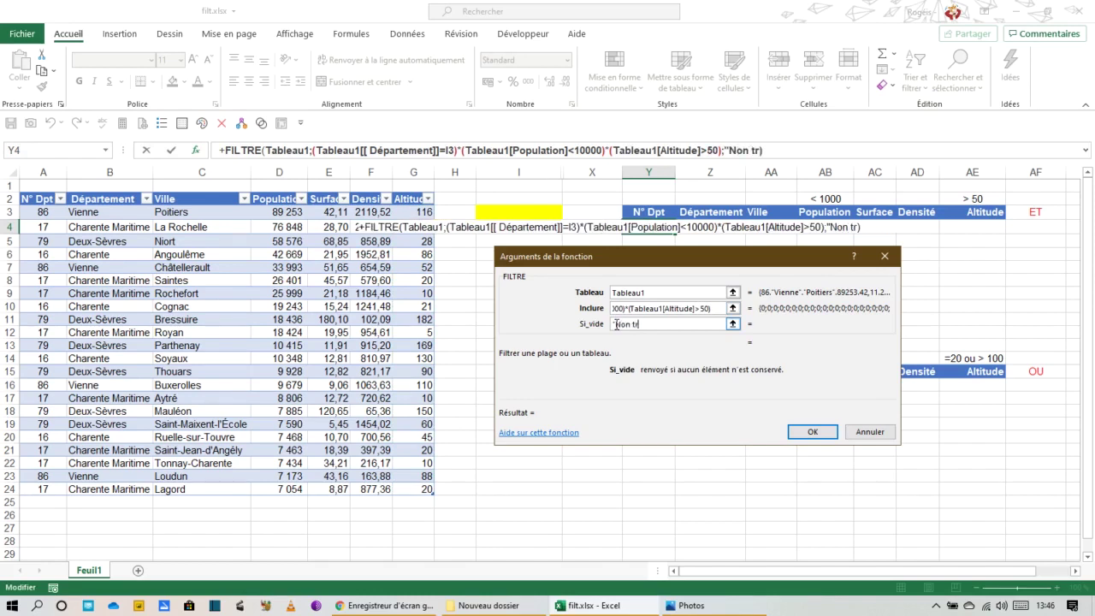
text(ouvé")
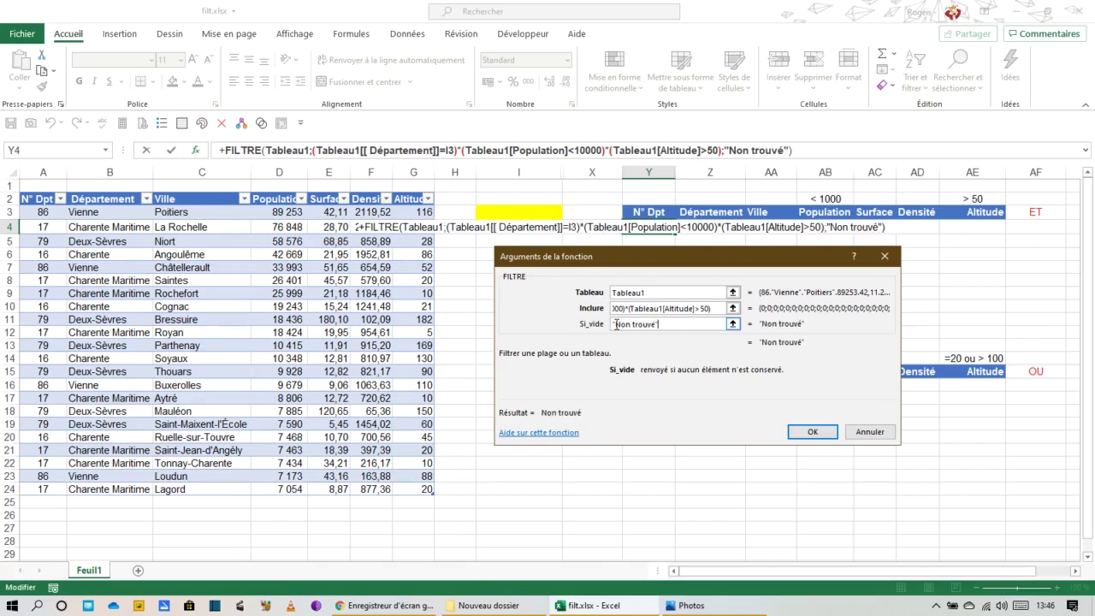
click(799, 428)
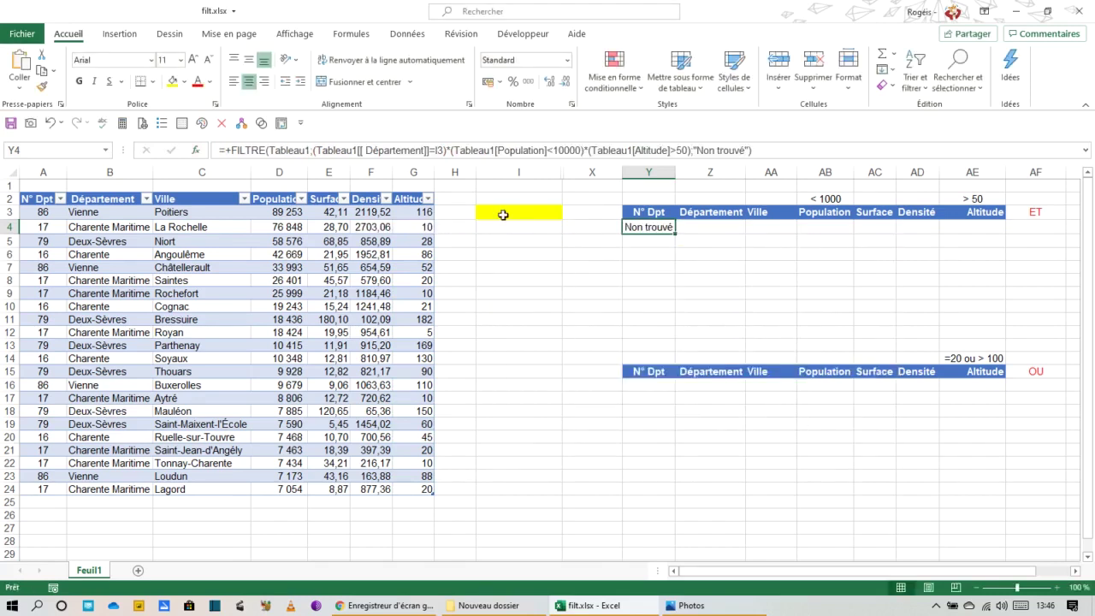
Test the ET filter by choosing Charente Maritime in cell I3, followed by Deux-Sèvres
click(554, 216)
click(568, 211)
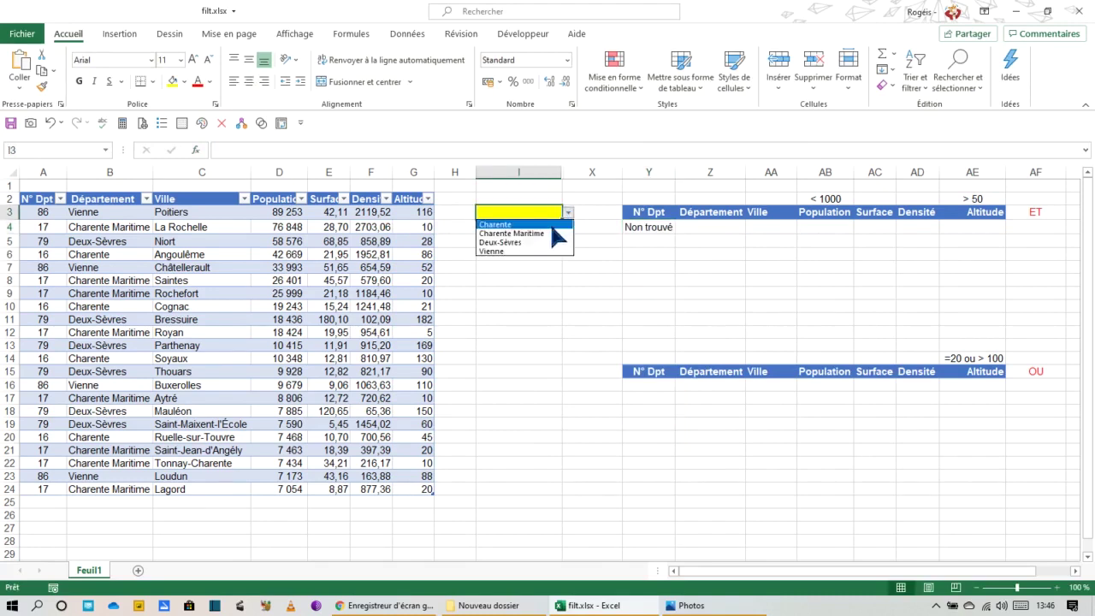
click(551, 232)
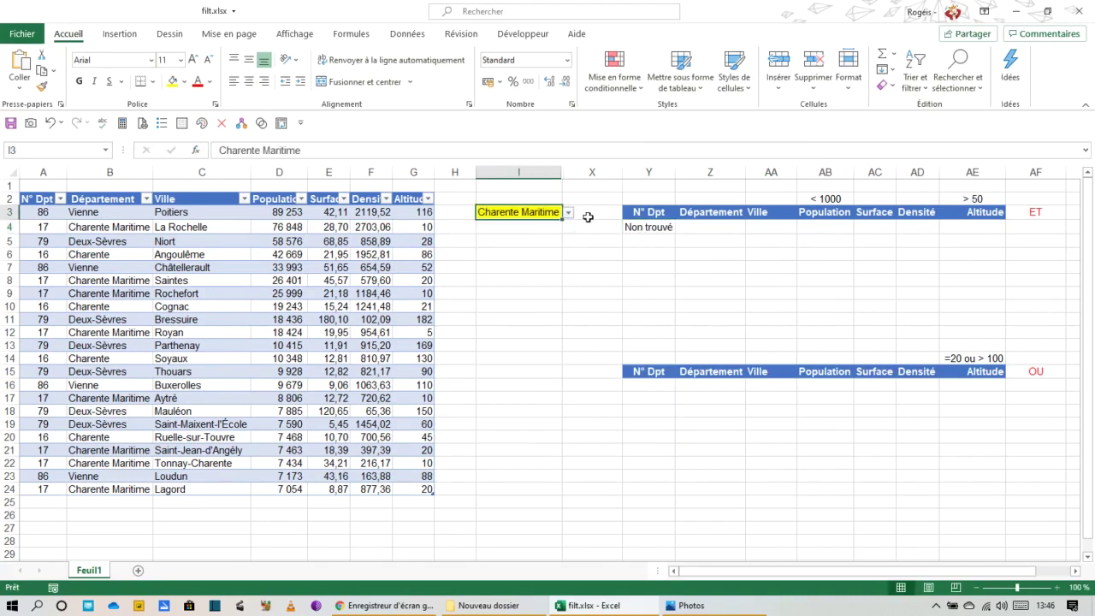
click(568, 214)
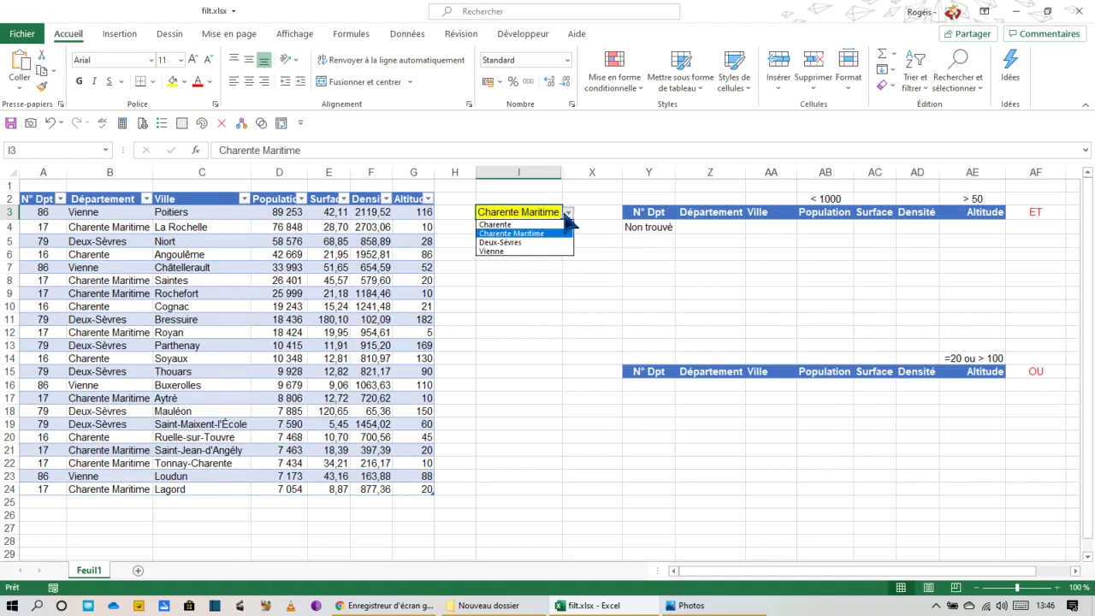
click(554, 243)
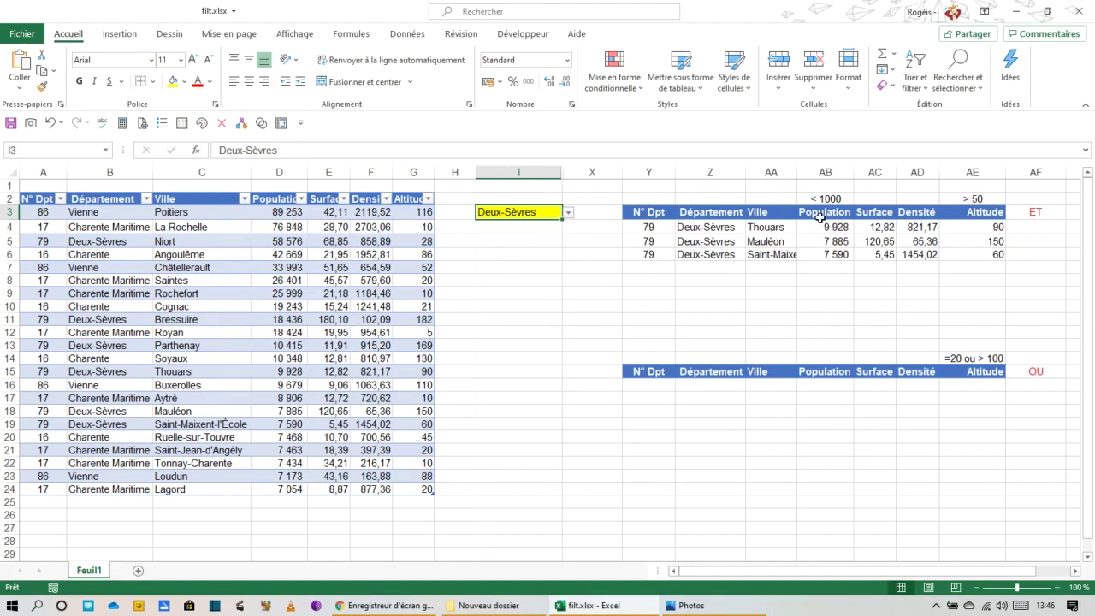
Check the filtered populations and correct the criterion label above the Population header in AB2 to < 10000
drag(828, 226, 833, 255)
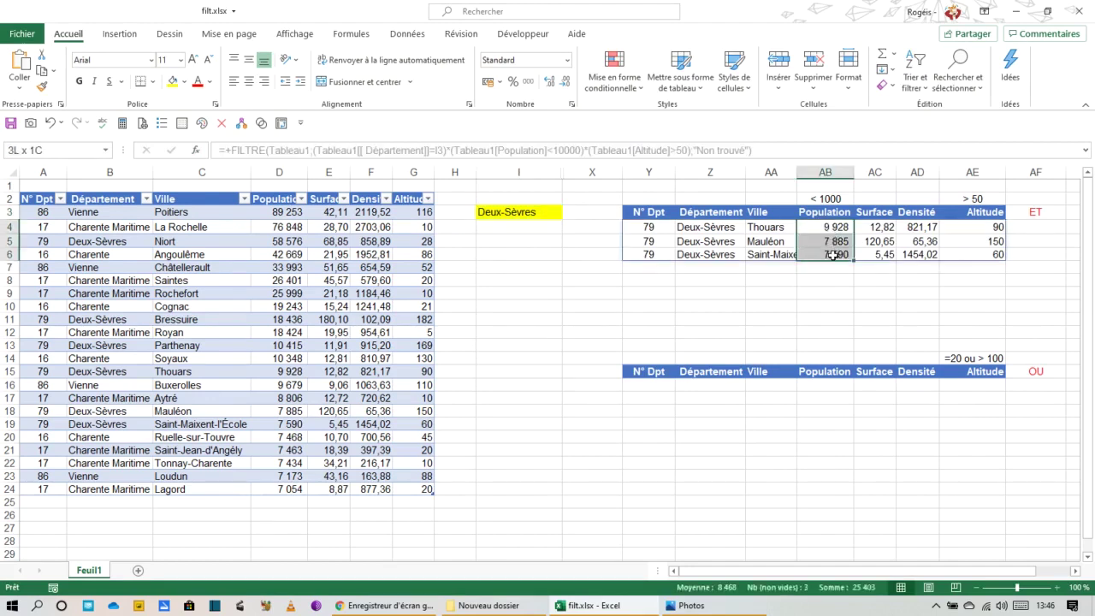
click(826, 198)
click(321, 153)
text(0)
key(Return)
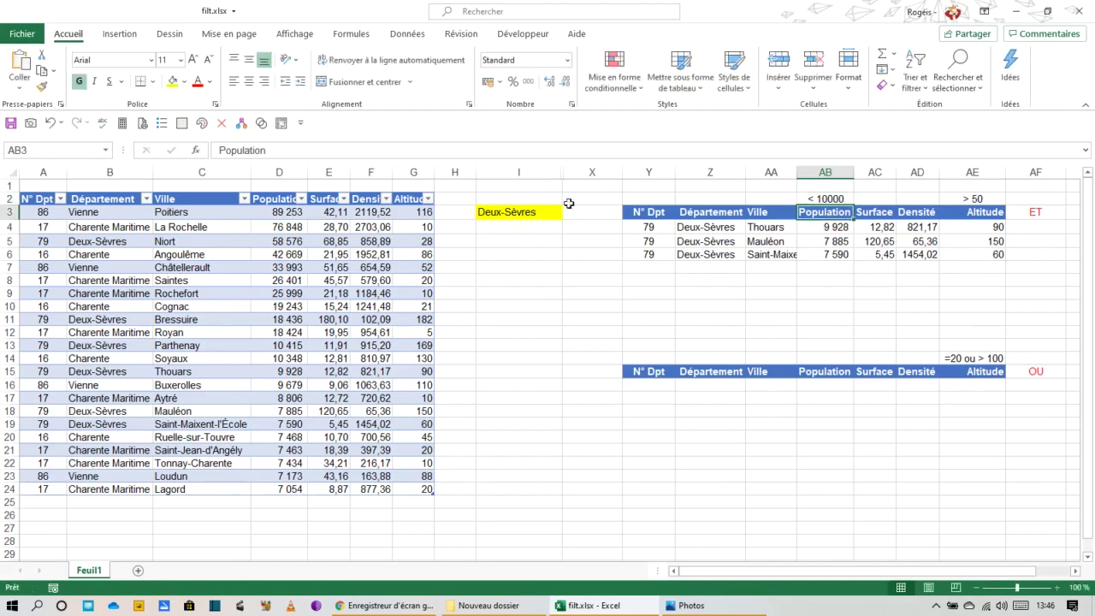
Check the filtered altitudes against the criterion label in AE2, and choose Vienne as the department in cell I3
drag(980, 227, 984, 254)
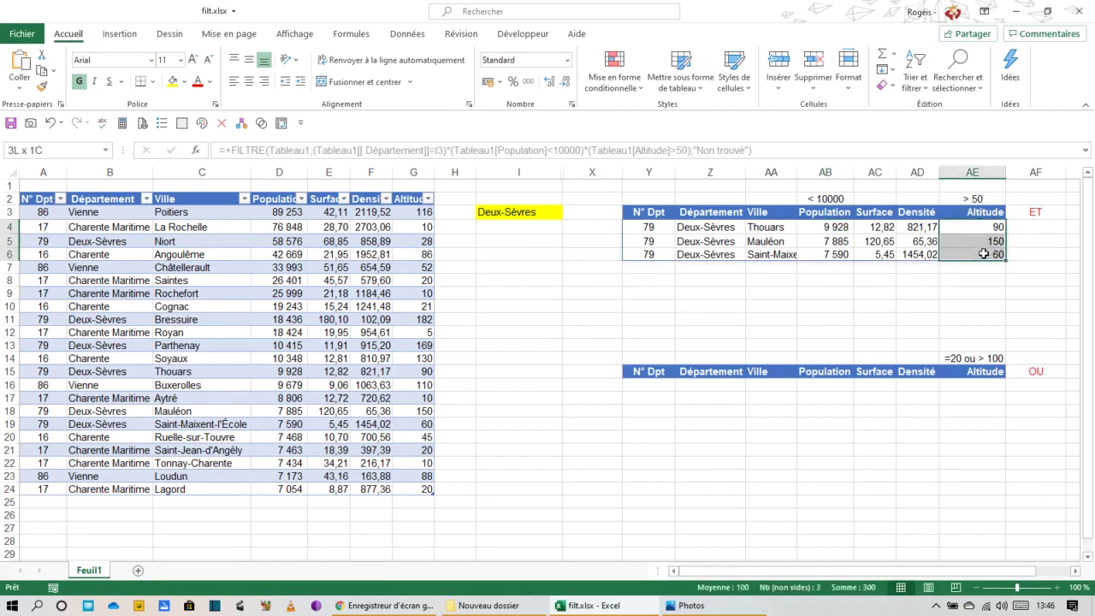
click(975, 200)
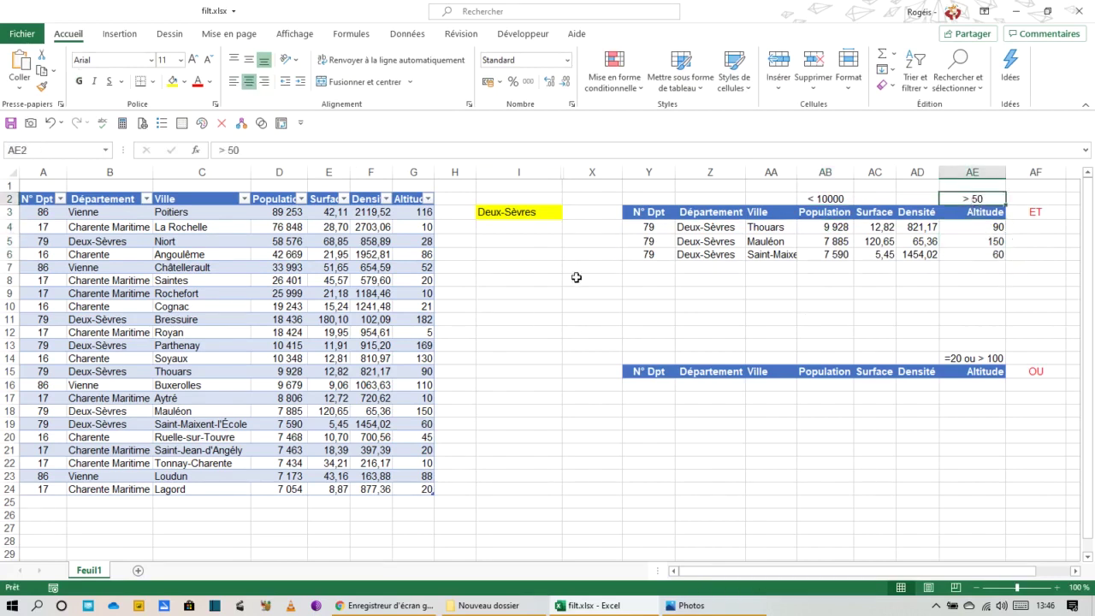
click(520, 213)
click(567, 213)
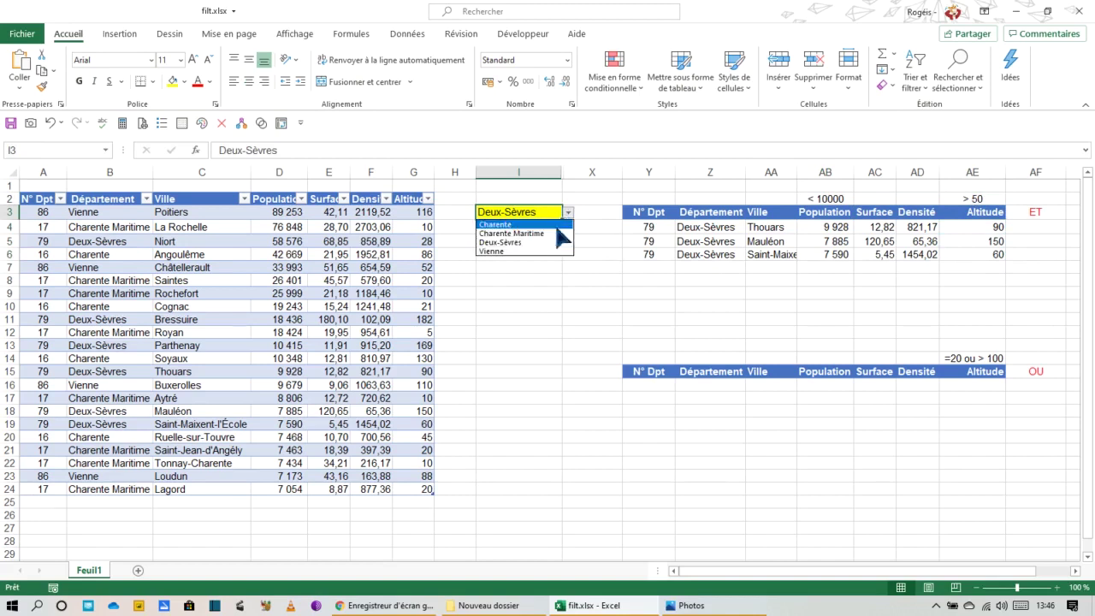
click(505, 252)
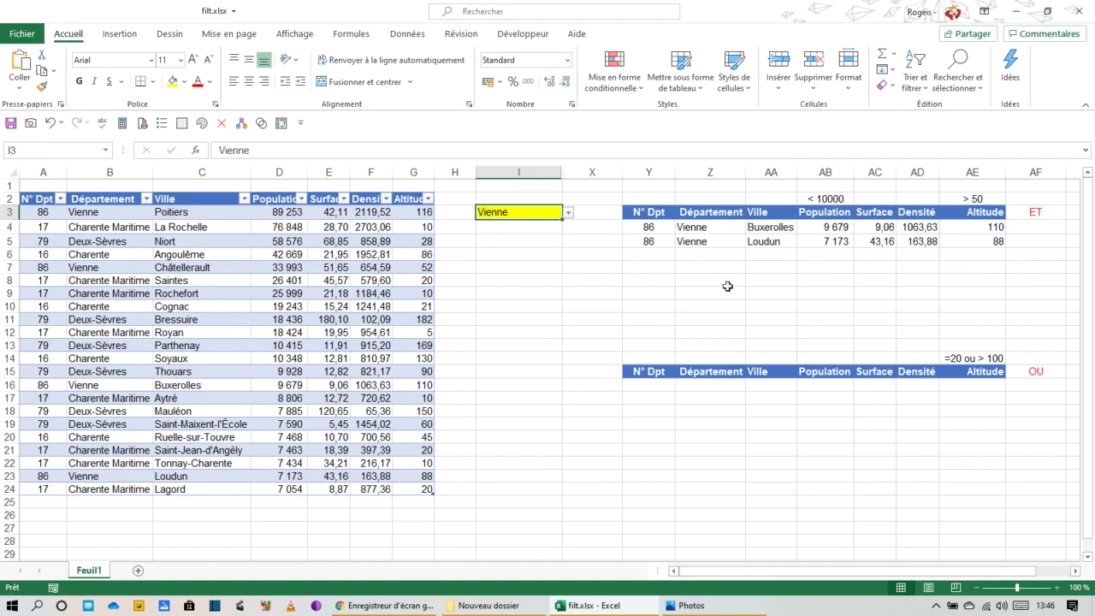